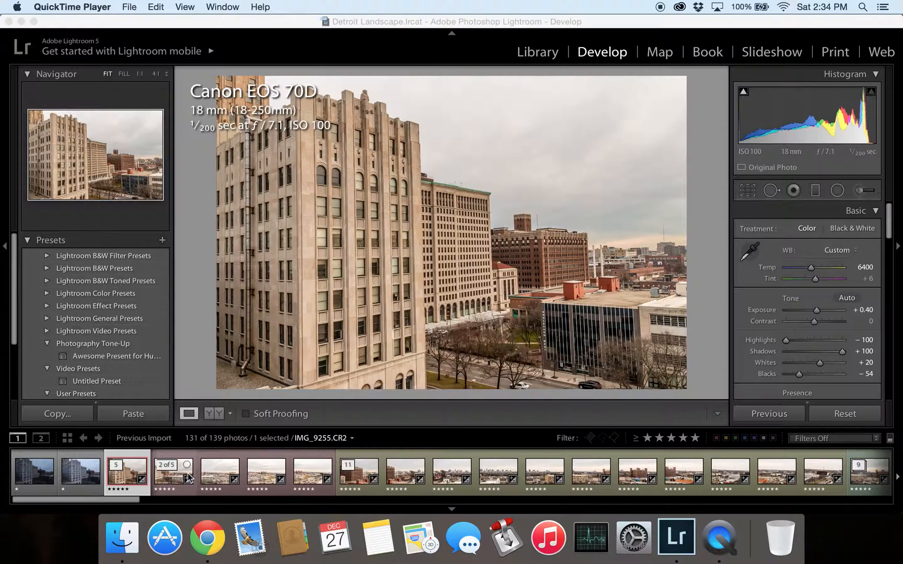
Browse the neighbouring photos of the stack and inspect the distant skyline in IMG_9256 at 1:1.
left_click(173, 477)
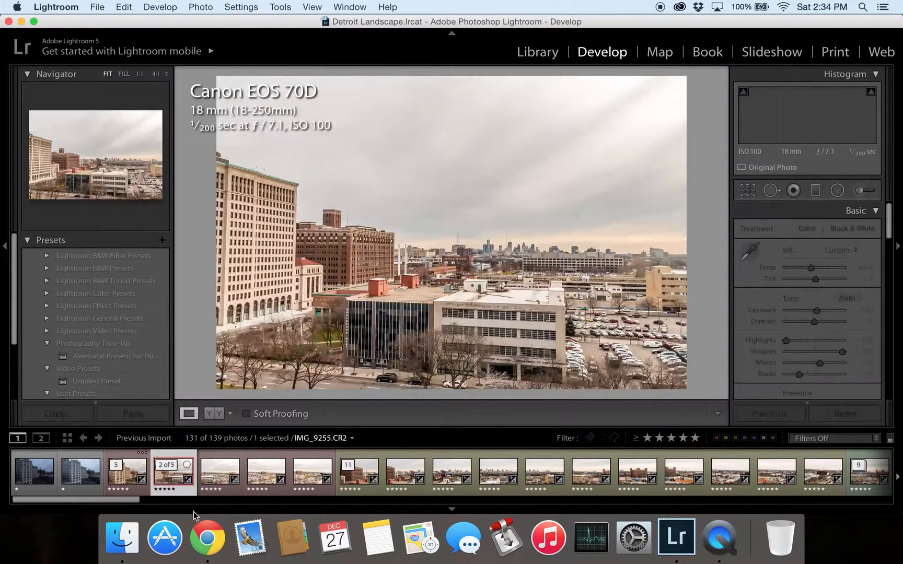
left_click(219, 485)
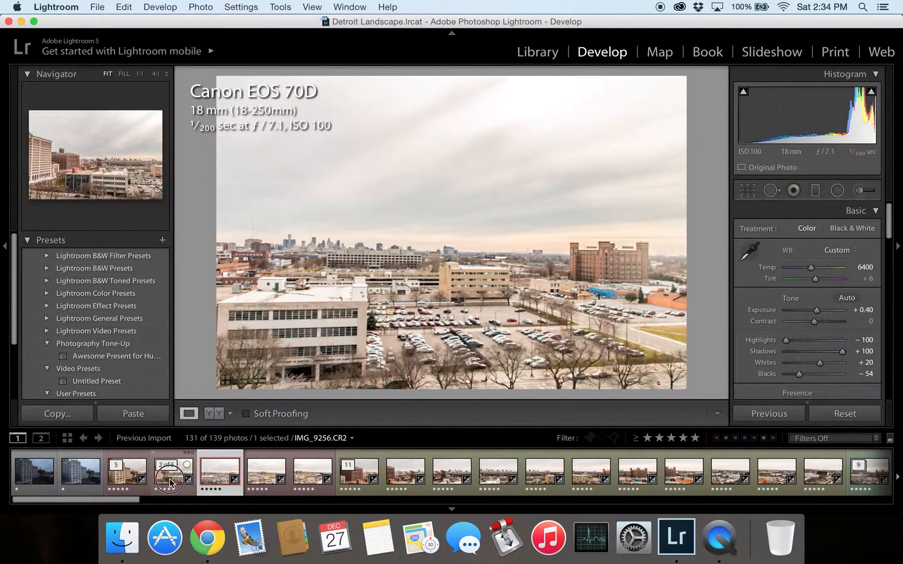
left_click(156, 489)
left_click(514, 251)
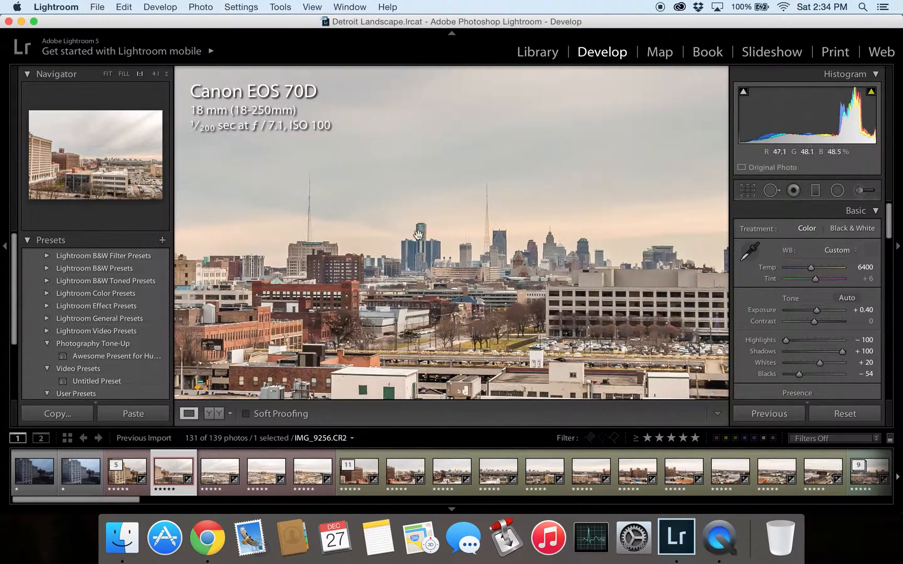
scroll(423, 261, "up", 1)
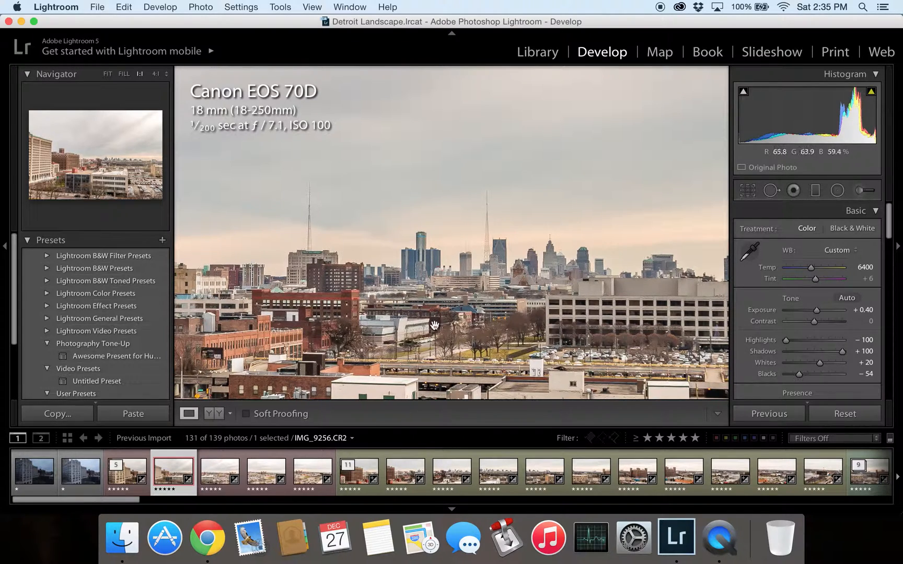
left_click_drag(516, 270, 433, 272)
left_click(453, 273)
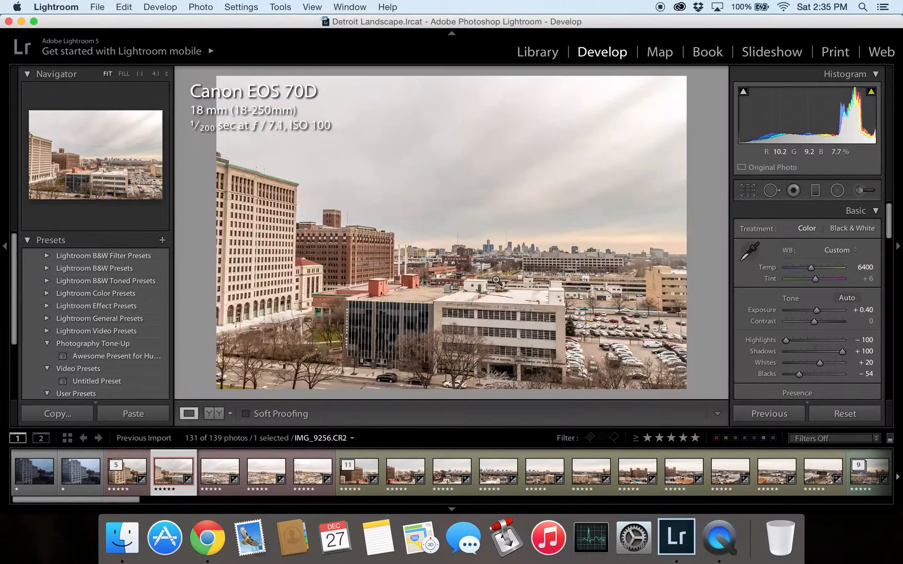
Inspect the brick building and the bridge on the horizon in IMG_9258 at 1:1, and return to IMG_9255.
key("Right")
key("Right")
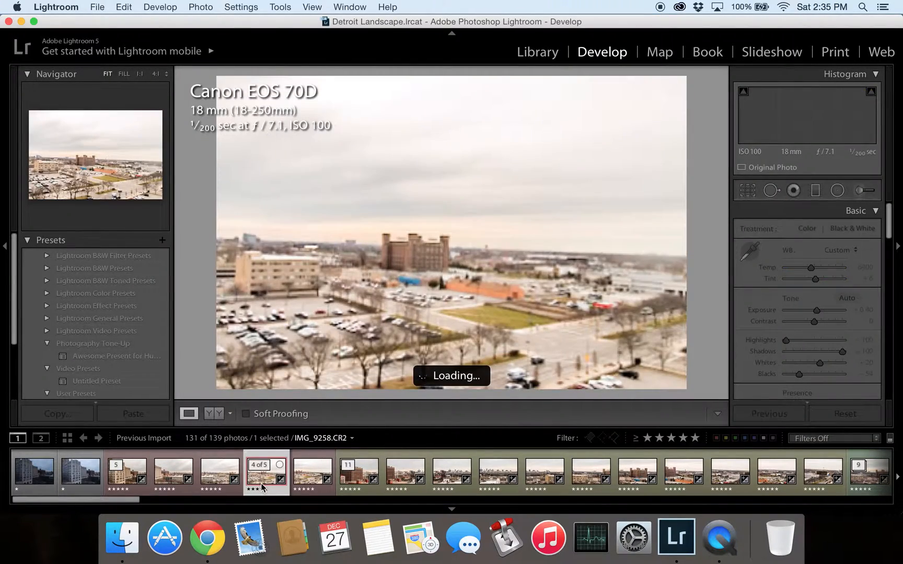
left_click(418, 245)
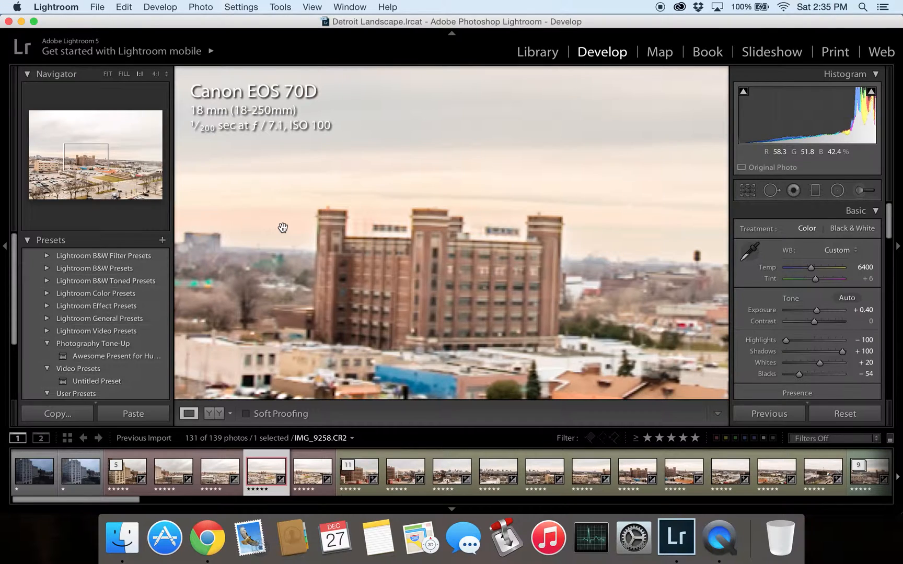
left_click_drag(285, 227, 386, 241)
left_click_drag(314, 245, 453, 256)
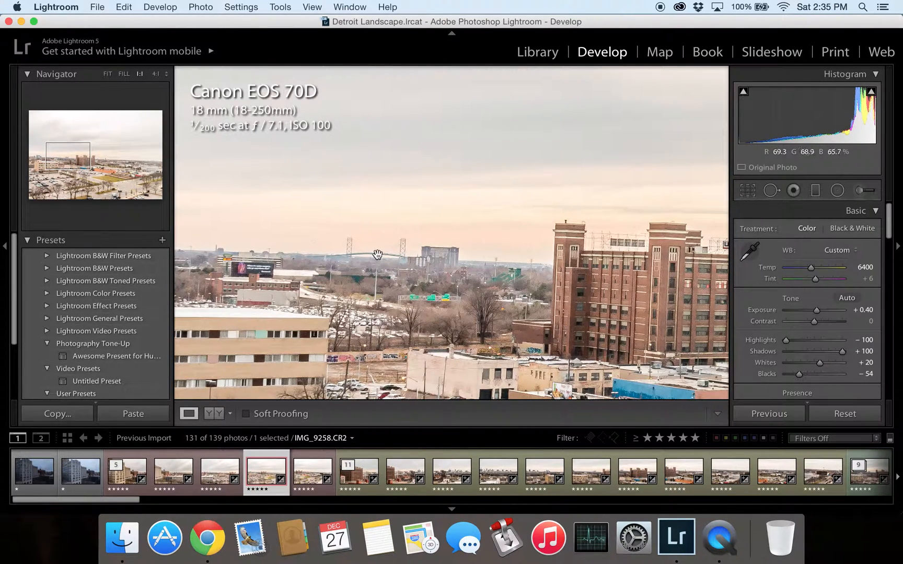
left_click(407, 262)
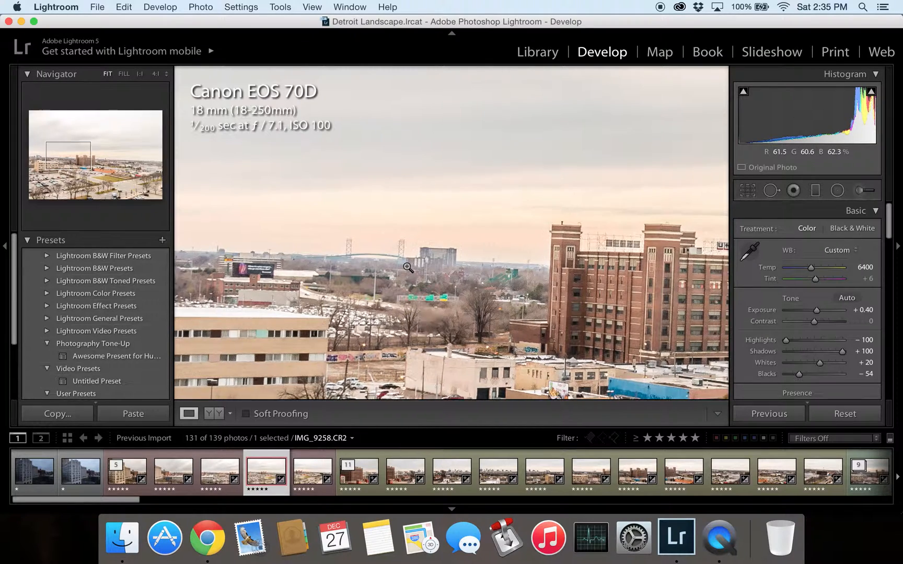
key("Left")
key("Left")
key("Left")
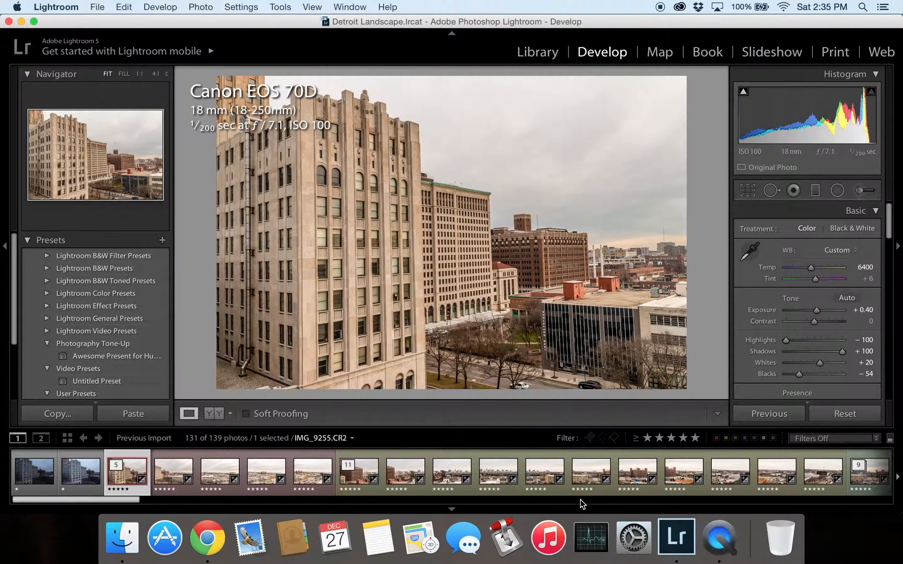
Compare the overlapping views of the five stacked photos, from IMG_9255 through IMG_9259.
left_click(303, 488)
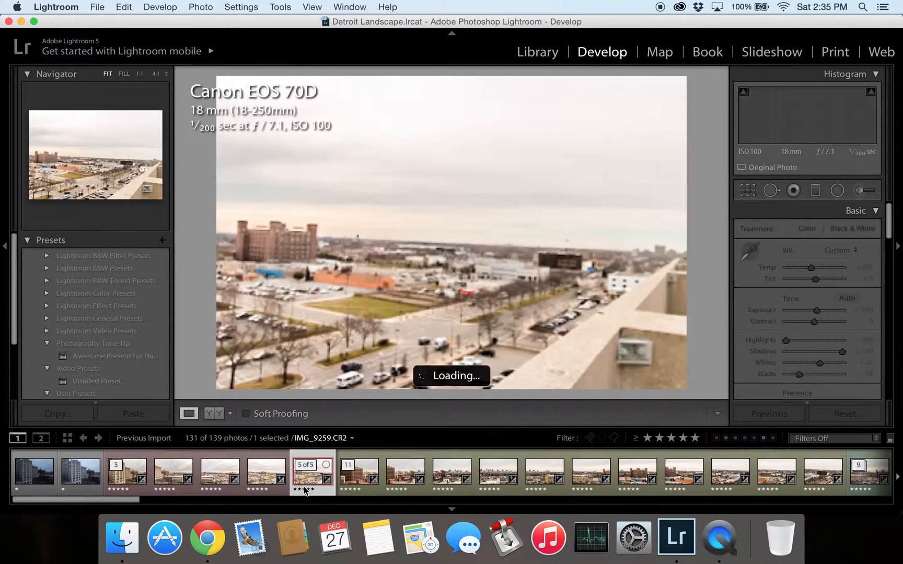
left_click(137, 479)
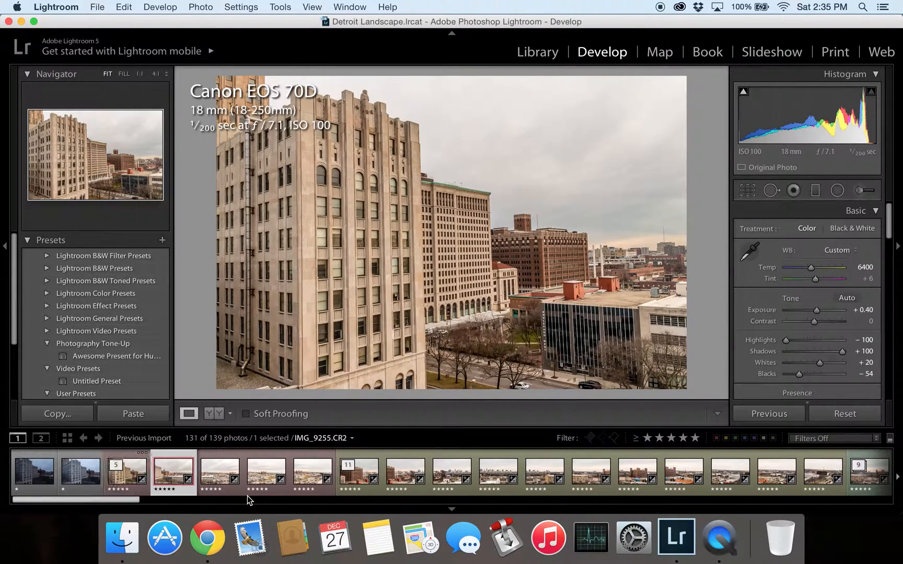
key("Right")
key("Right")
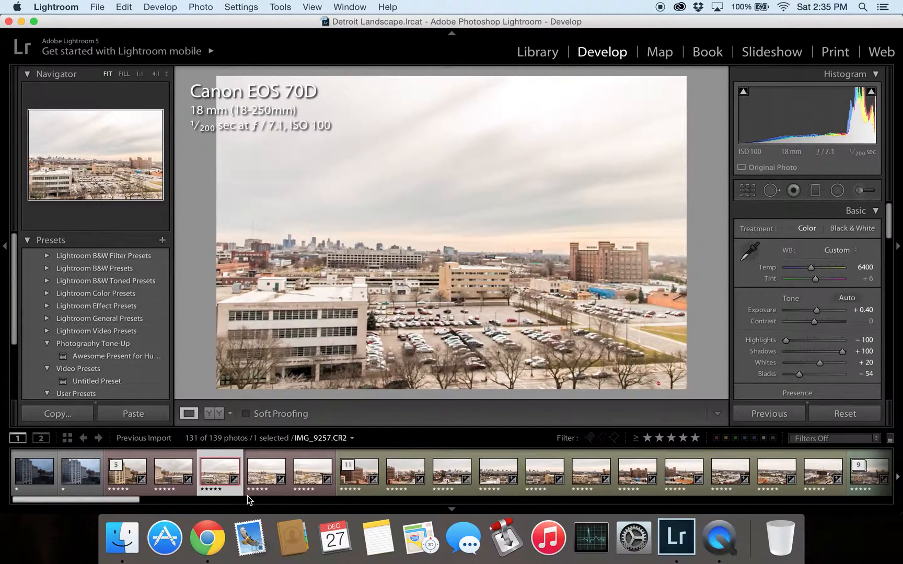
key("Right")
key("Right")
key("Left")
key("Left")
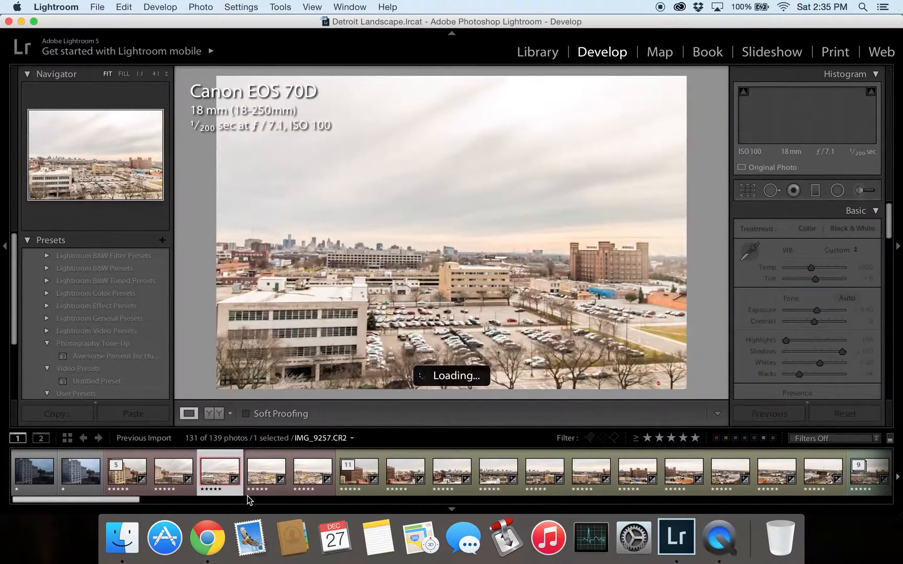
key("Left")
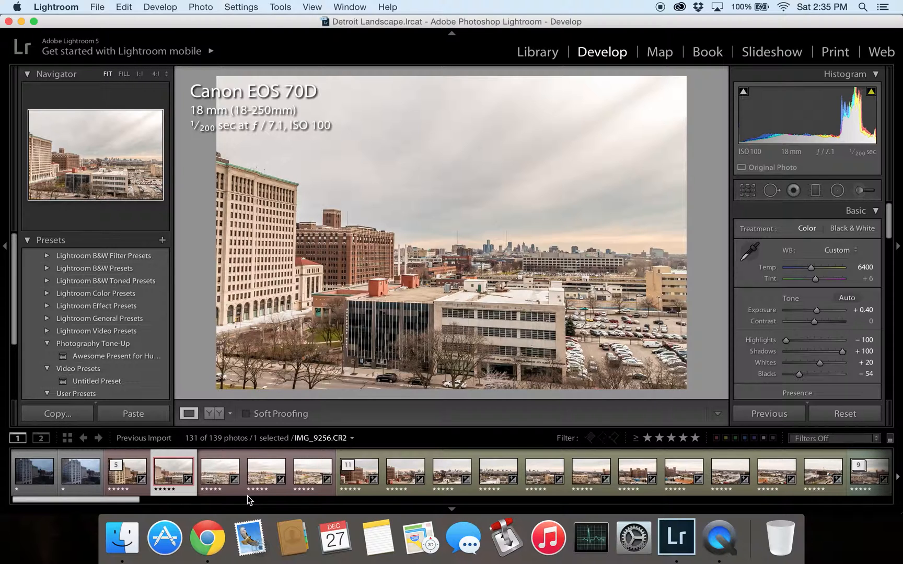
Select the five stacked photos IMG_9255 to IMG_9259 together and step through them within the selection.
left_click(110, 483)
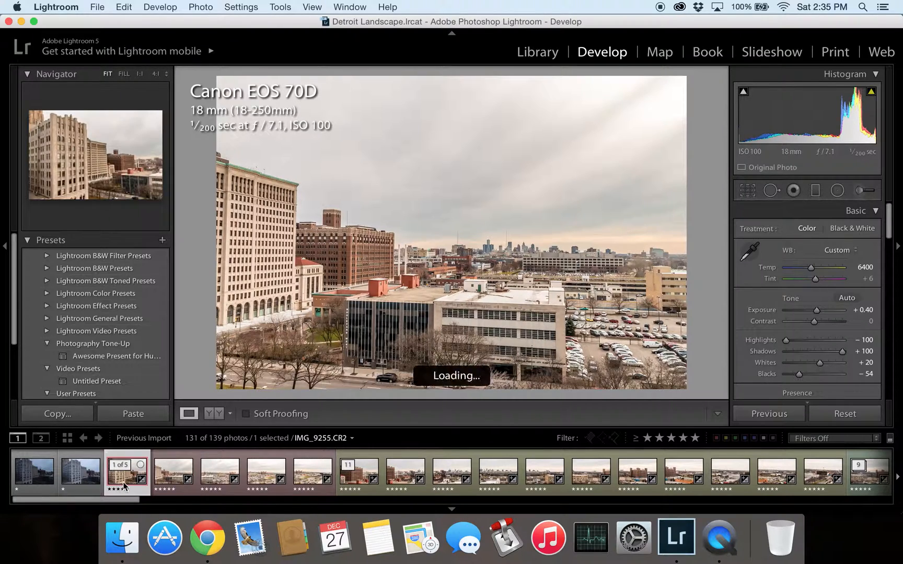
left_click(322, 486, "shift")
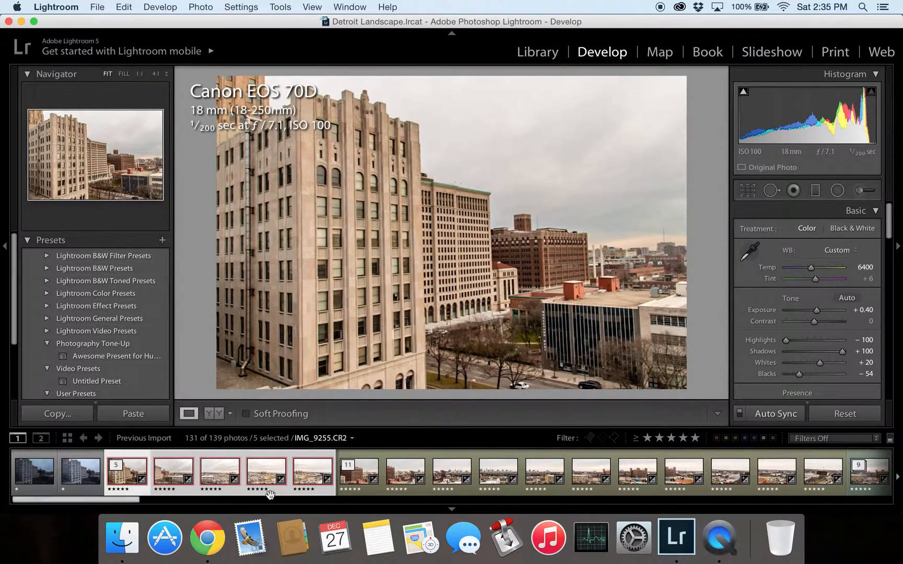
key("Right")
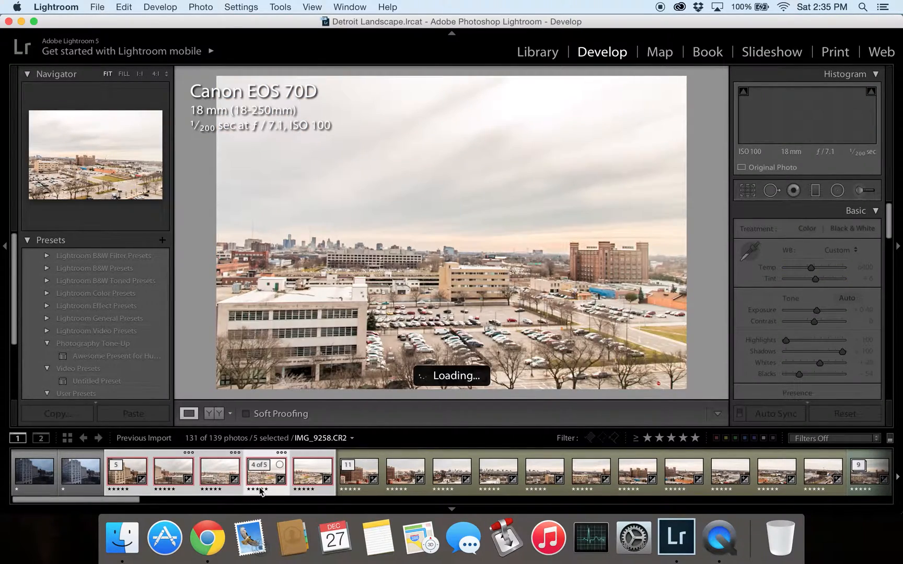
key("Right")
key("Right")
key("Right")
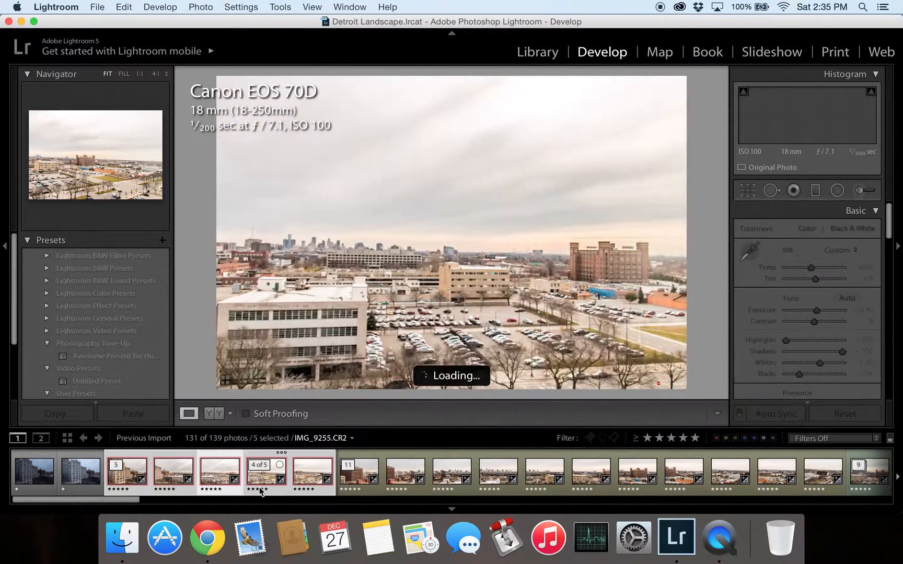
Merge the five selected photos to a panorama in Photoshop, using the Auto layout with images blended together.
right_click(215, 482)
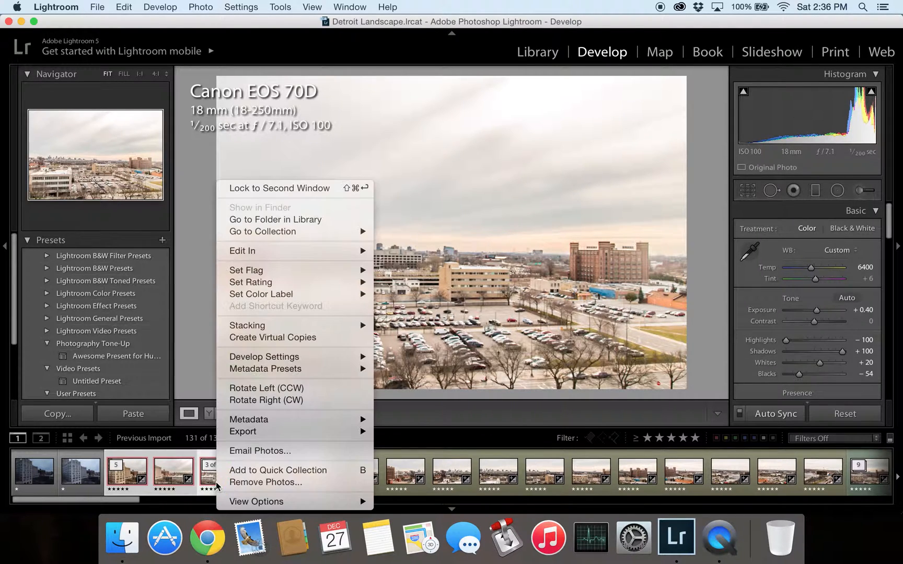
mouse_move(314, 252)
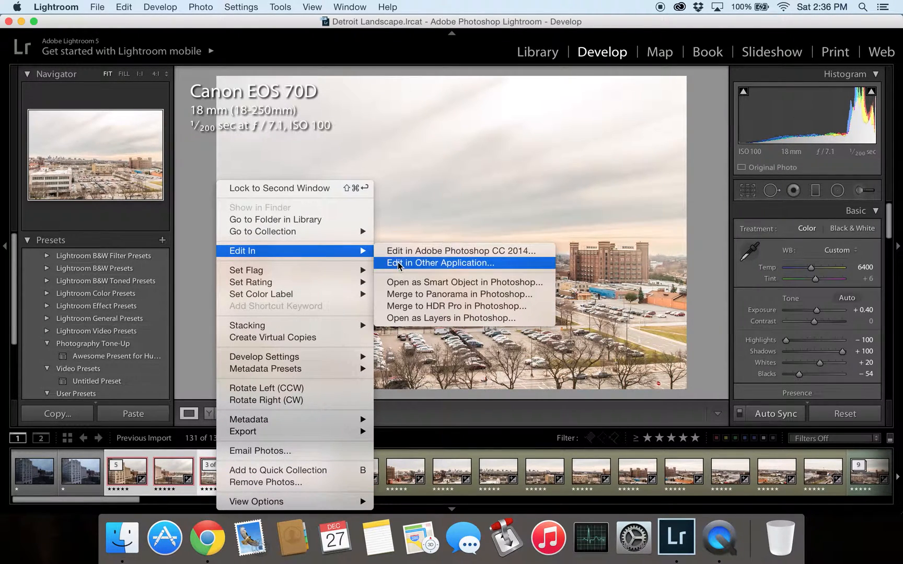
left_click(452, 294)
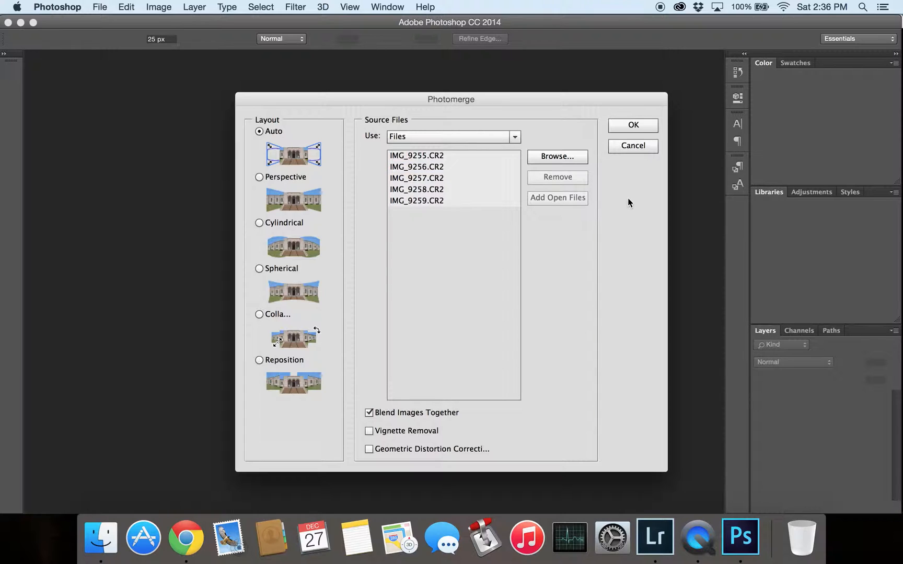
left_click(633, 131)
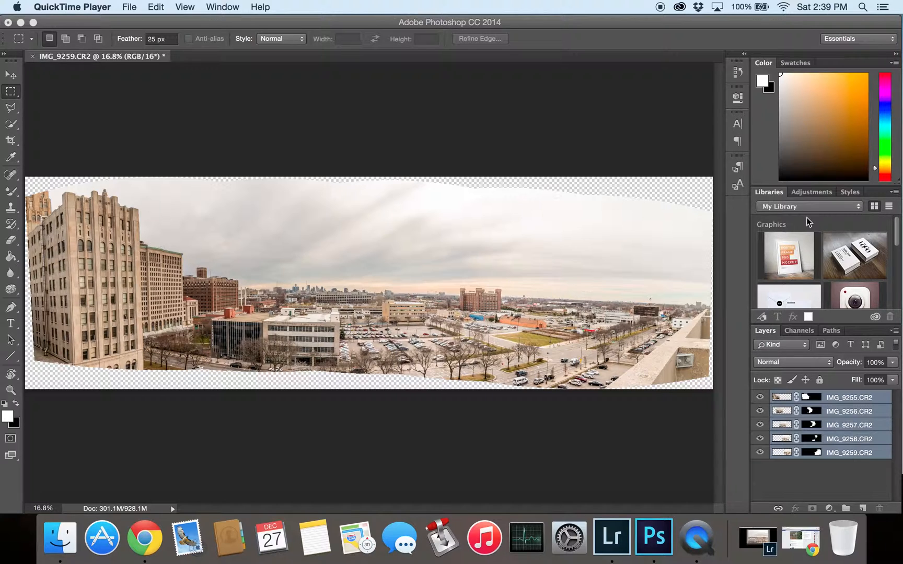
Hide all five panorama layers and reveal IMG_9255, IMG_9256 and IMG_9257 one by one to check their masked shapes.
left_click_drag(762, 398, 766, 490)
left_click_drag(761, 438, 758, 463)
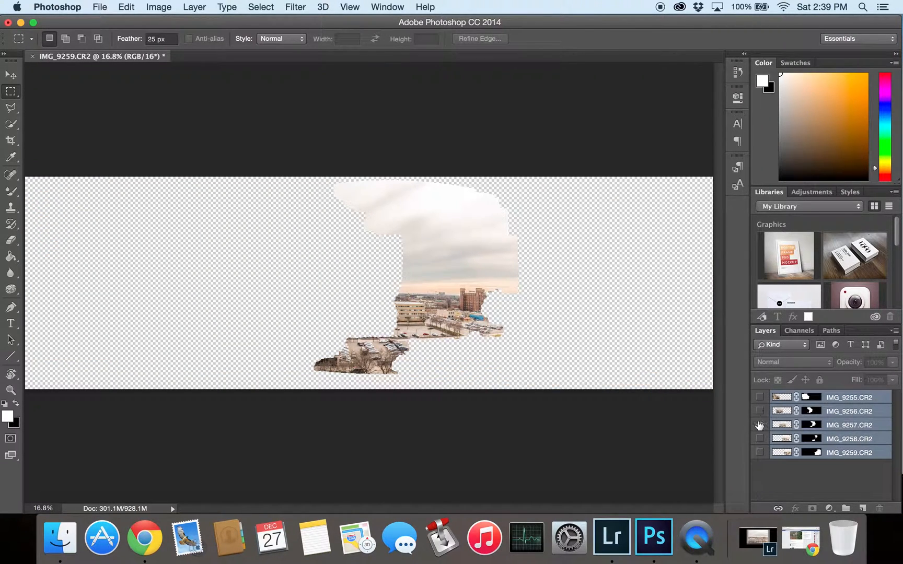
left_click(760, 425)
left_click(761, 398)
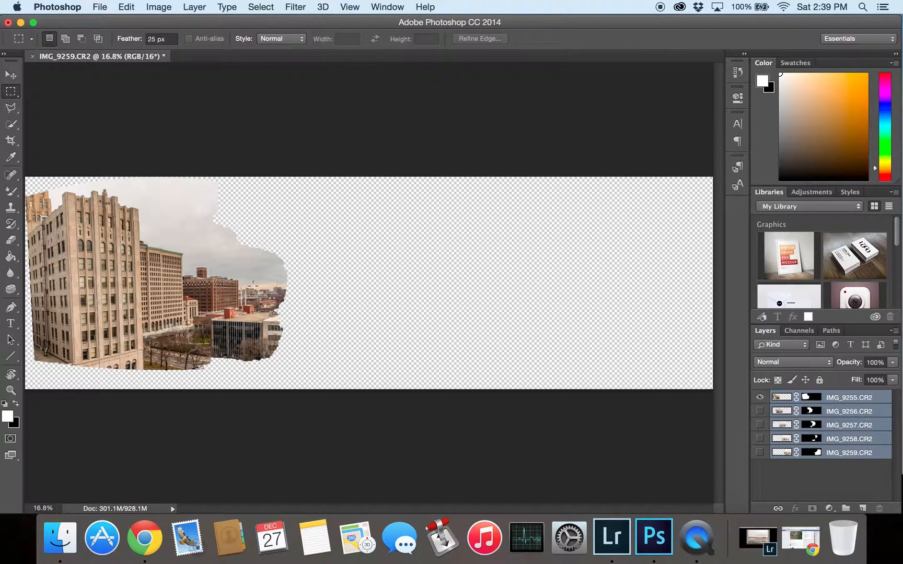
left_click(760, 412)
left_click(761, 425)
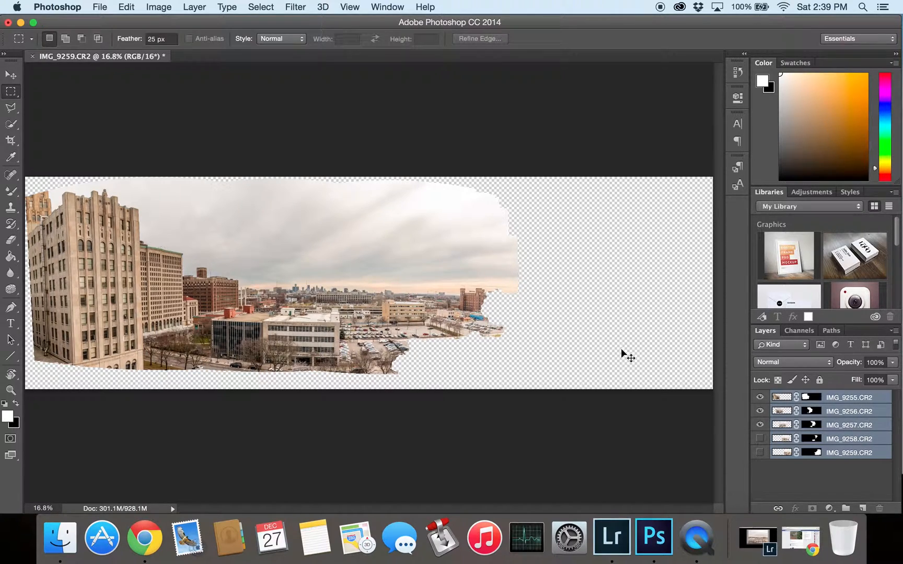
Examine the jagged mask edge of the IMG_9257 layer around the parking lot at up to 500% zoom.
key("super+equal")
key("super+equal")
key("super+equal")
left_click_drag(602, 332, 689, 435)
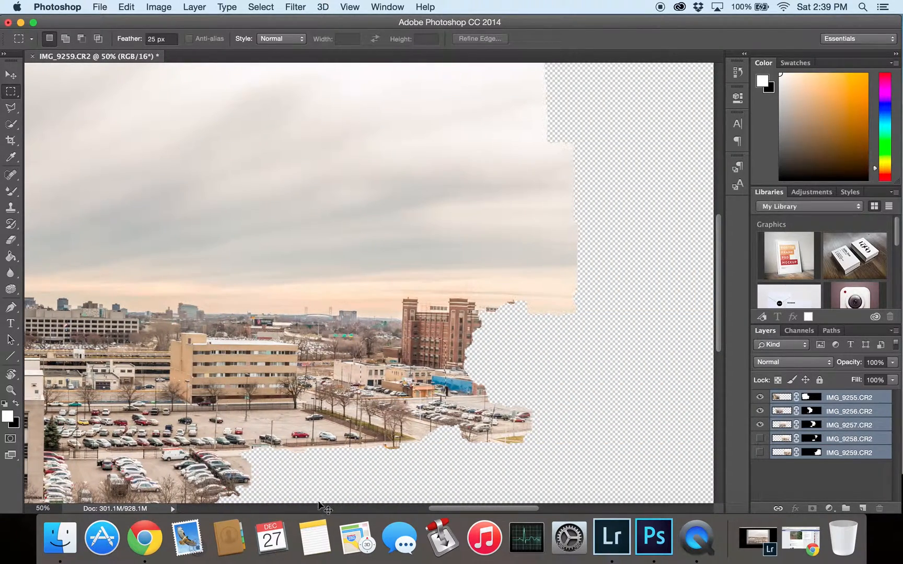
key("super+equal")
key("super+equal")
key("super+equal")
left_click_drag(260, 373, 214, 432)
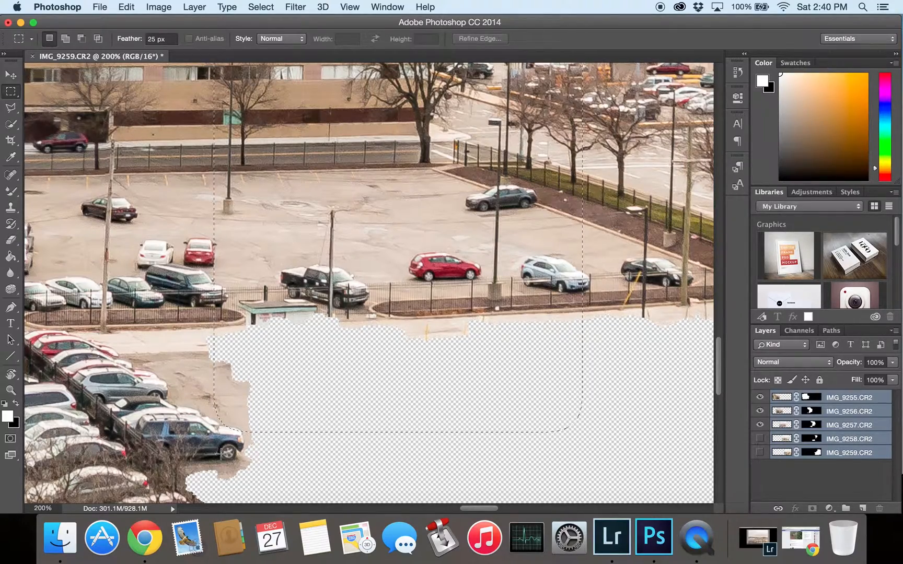
key("super+equal")
key("super+equal")
key("super+equal")
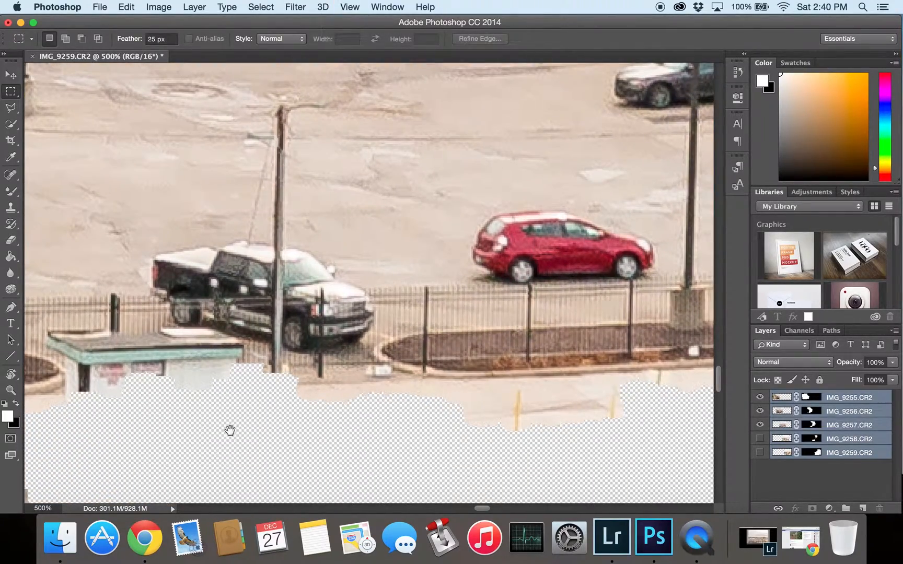
scroll(230, 429, "down", 10)
scroll(230, 429, "left", 5)
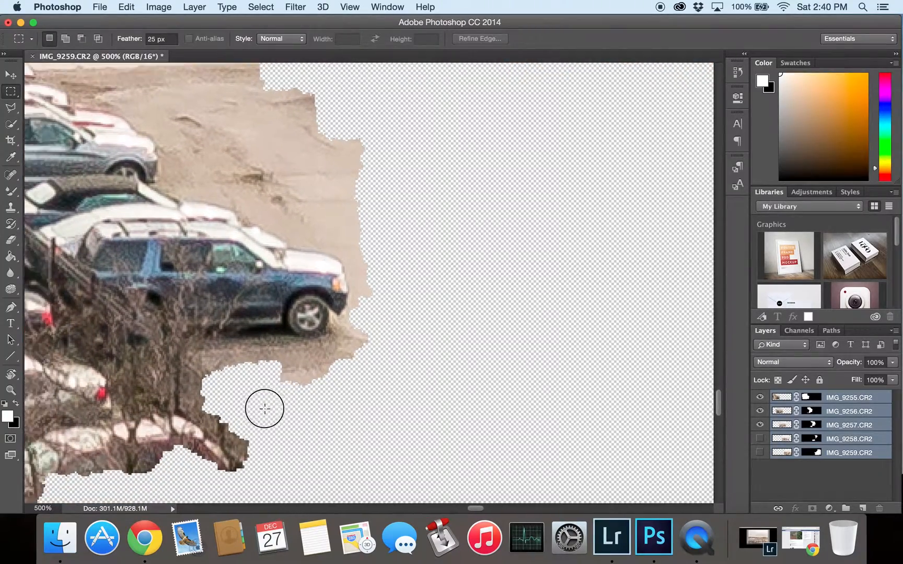
left_click_drag(265, 409, 383, 348)
Show the IMG_9258 layer, check its seam beside the blue SUV and surrounding trees, and clear the stray selection.
left_click(760, 438)
left_click(759, 439)
left_click(759, 439)
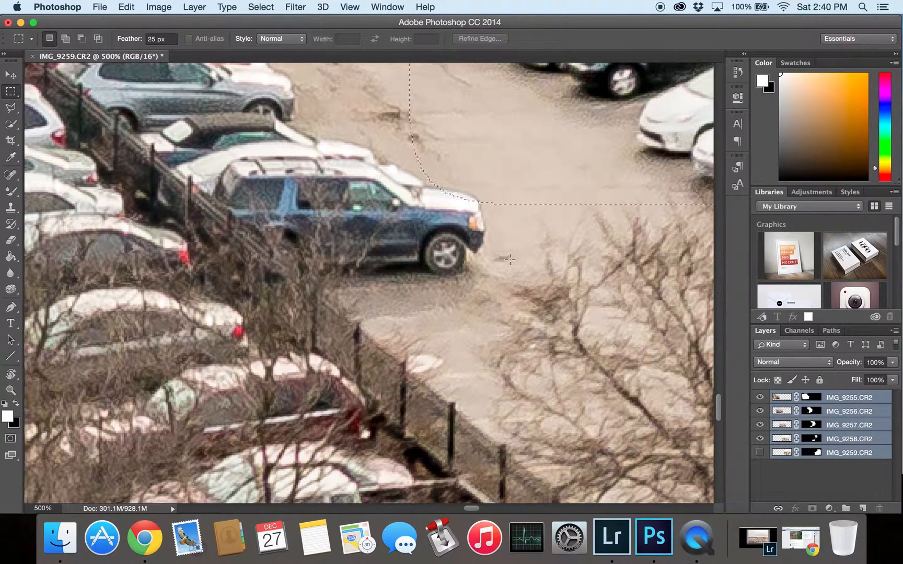
left_click_drag(559, 261, 483, 328)
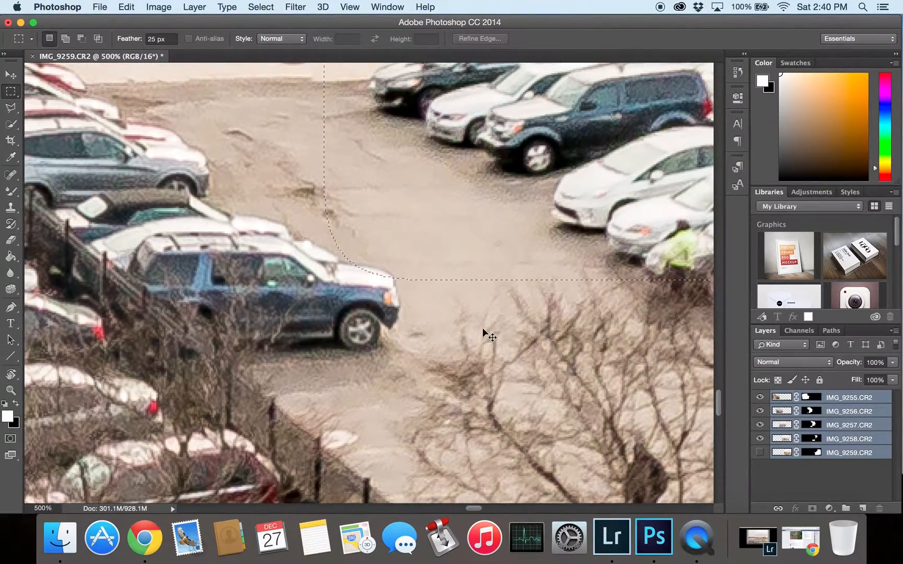
key("super+minus")
key("super+minus")
key("super+minus")
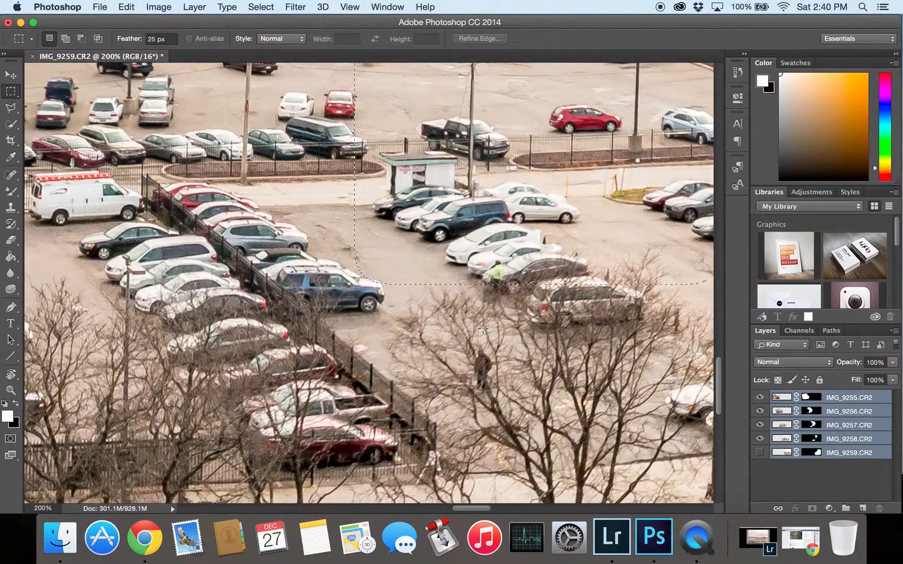
left_click(568, 335)
left_click_drag(565, 177, 242, 322)
left_click_drag(594, 326, 410, 173)
left_click_drag(191, 321, 724, 213)
left_click_drag(288, 131, 195, 170)
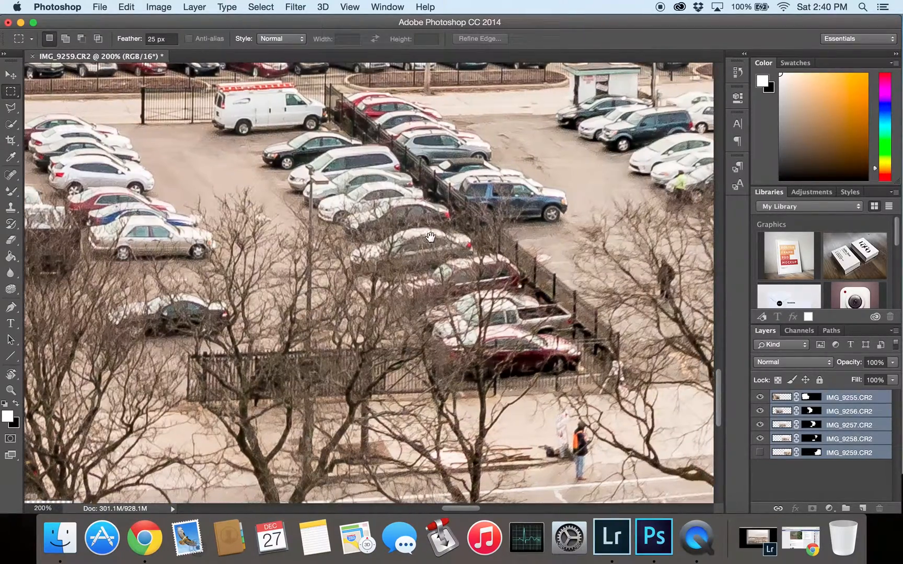
Show the IMG_9259 layer and view the complete panorama at 25% zoom.
left_click(760, 452)
key("super+minus")
key("super+minus")
key("super+minus")
key("super+minus")
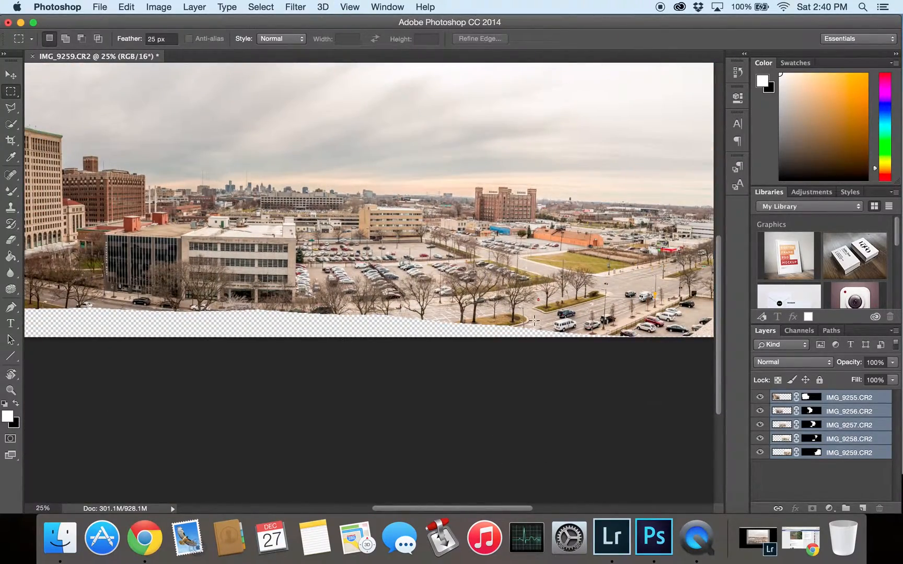
Examine the blended panorama as a whole and at 100% zoom along the skyline, parking lot and brick building.
left_click_drag(336, 168, 431, 276)
key("super+minus")
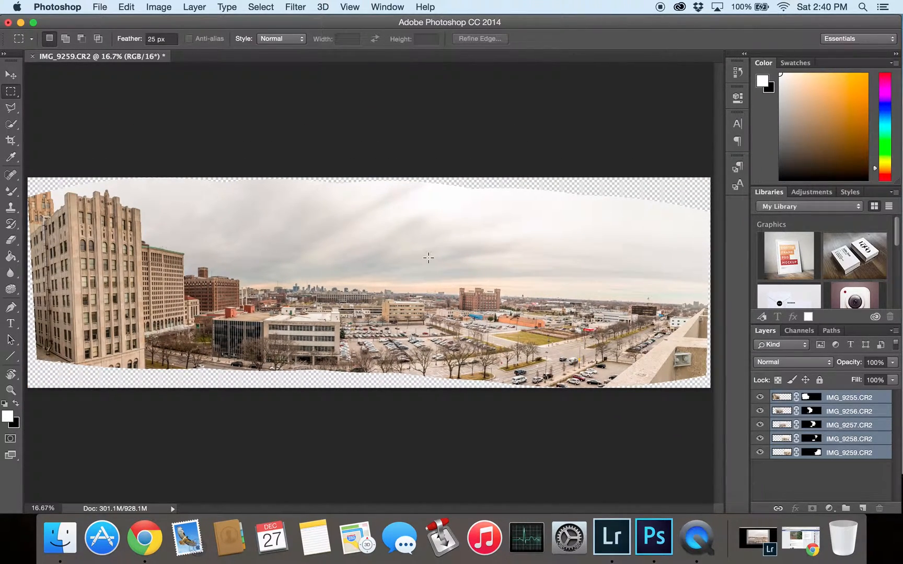
key("super+1")
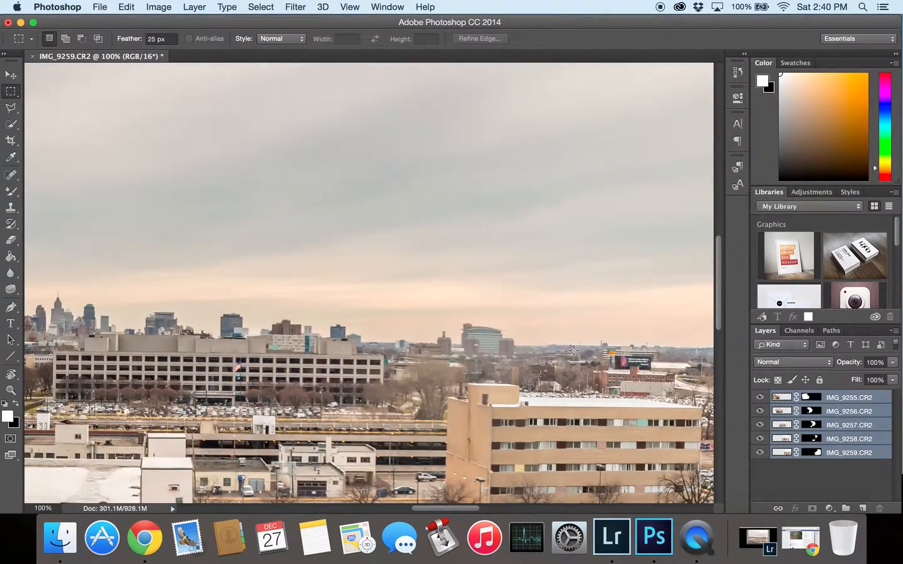
left_click_drag(565, 349, 231, 306)
left_click_drag(494, 366, 477, 357)
key("super+plus")
key("super+plus")
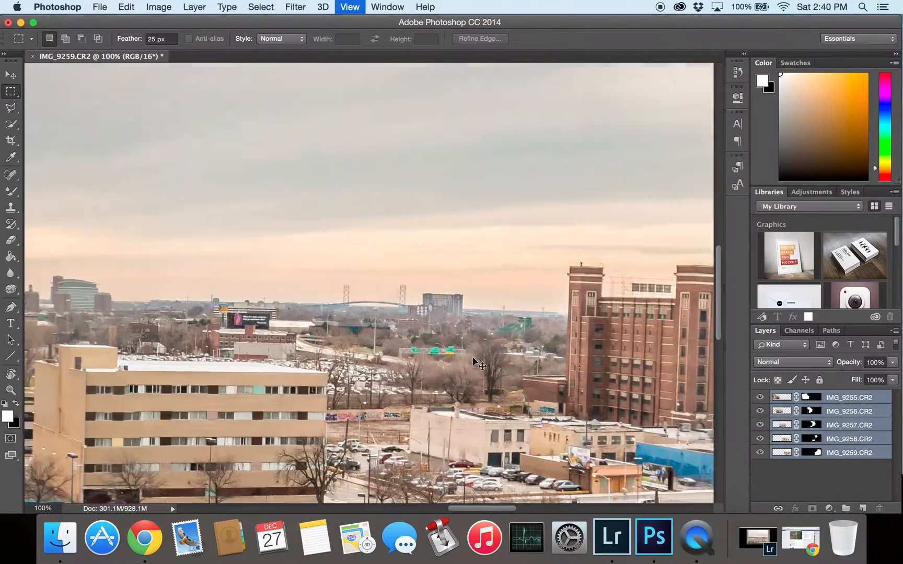
key("super+0")
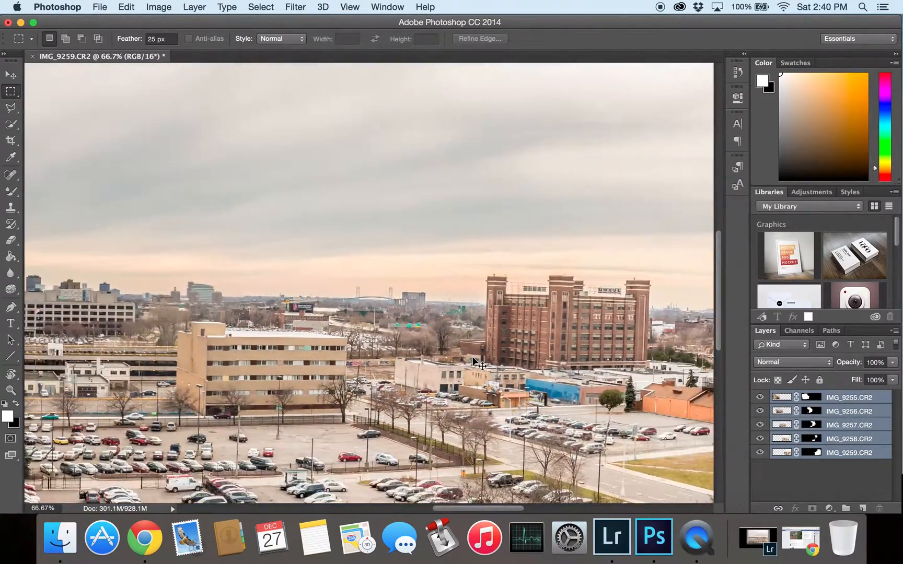
key("super+minus")
key("super+minus")
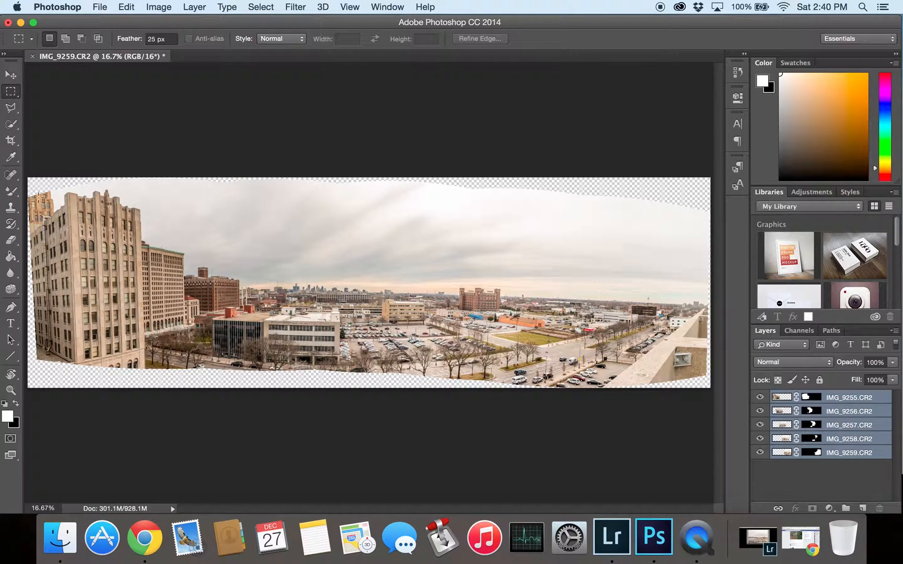
Reduce the canvas size to 41.9 inches wide by 9.8 inches high from the centre, accepting the clipping of the ragged edges.
left_click(148, 5)
mouse_move(118, 4)
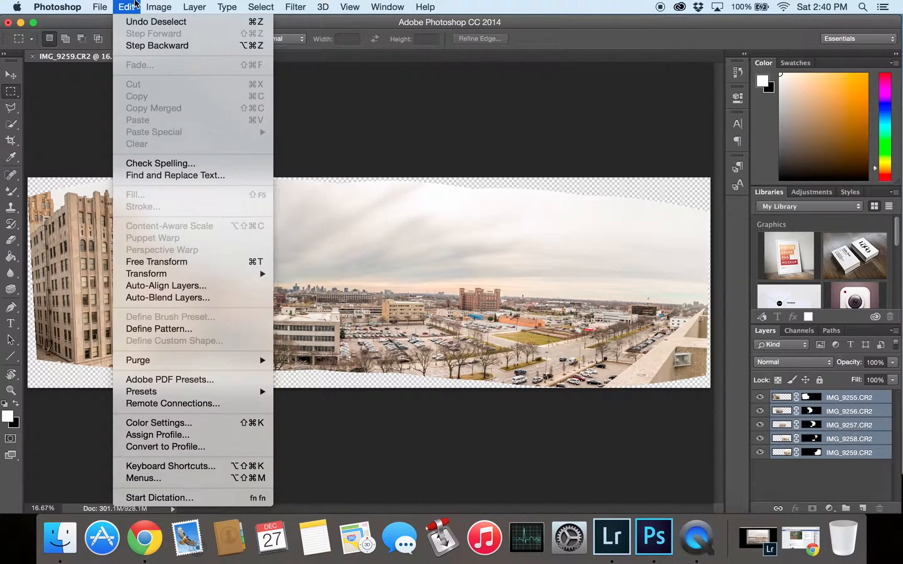
mouse_move(158, 7)
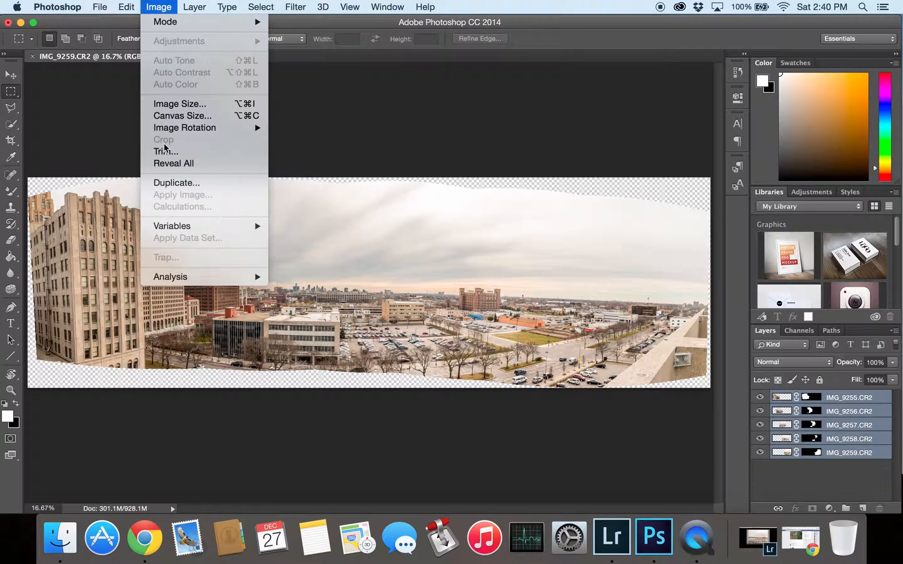
left_click(172, 116)
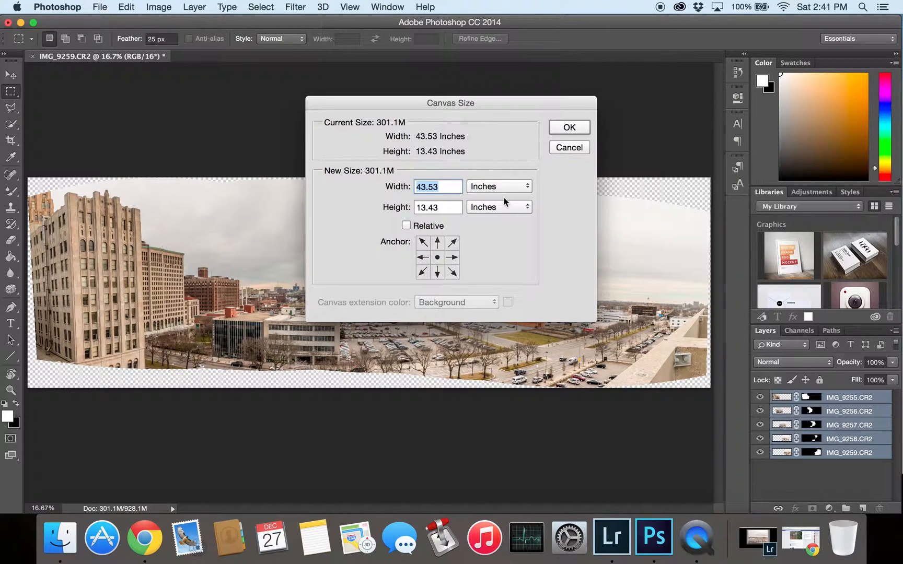
type("41.9")
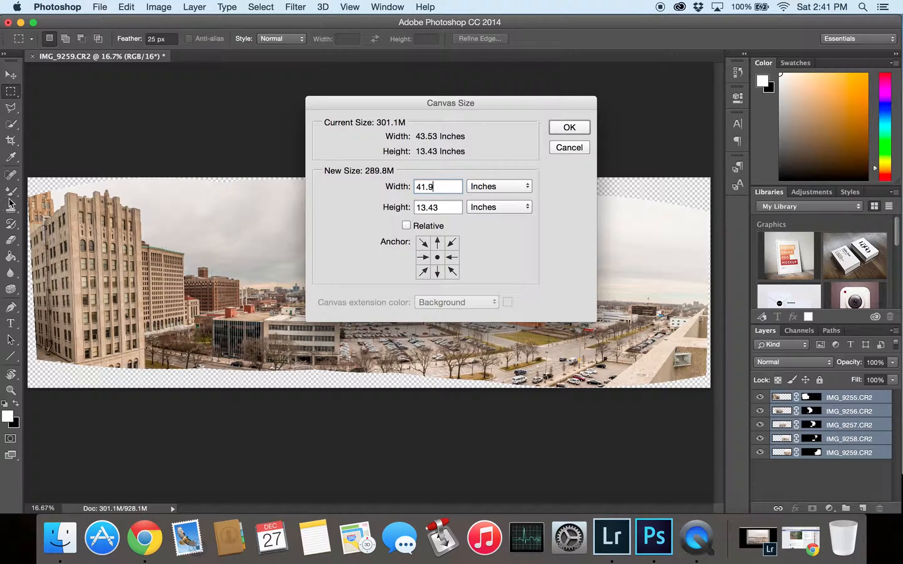
key("Tab")
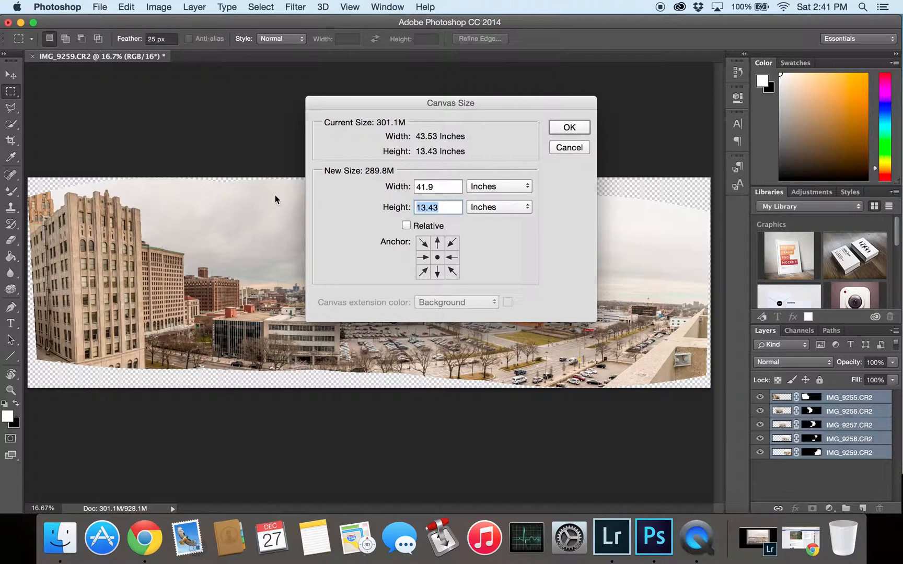
type("9.8")
left_click(569, 127)
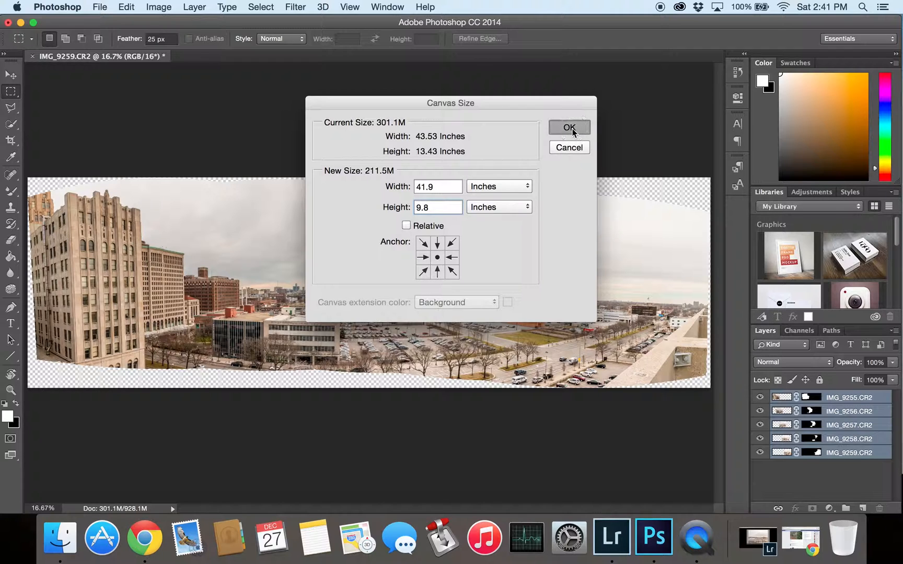
left_click(533, 219)
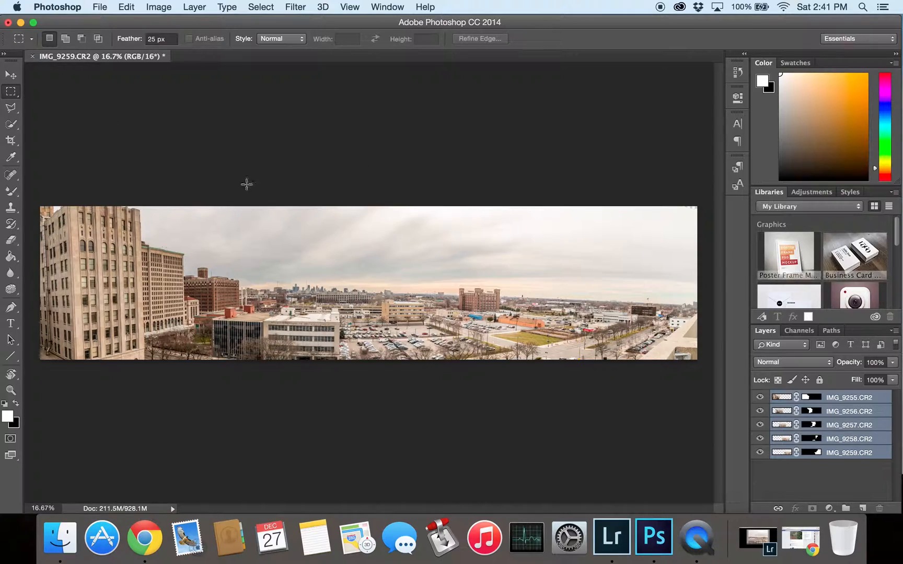
Activate the Spot Healing Brush for repairing the small transparent gap in the sky at the panorama's upper-right corner.
key("super+0")
key("super+plus")
key("super+plus")
key("super+plus")
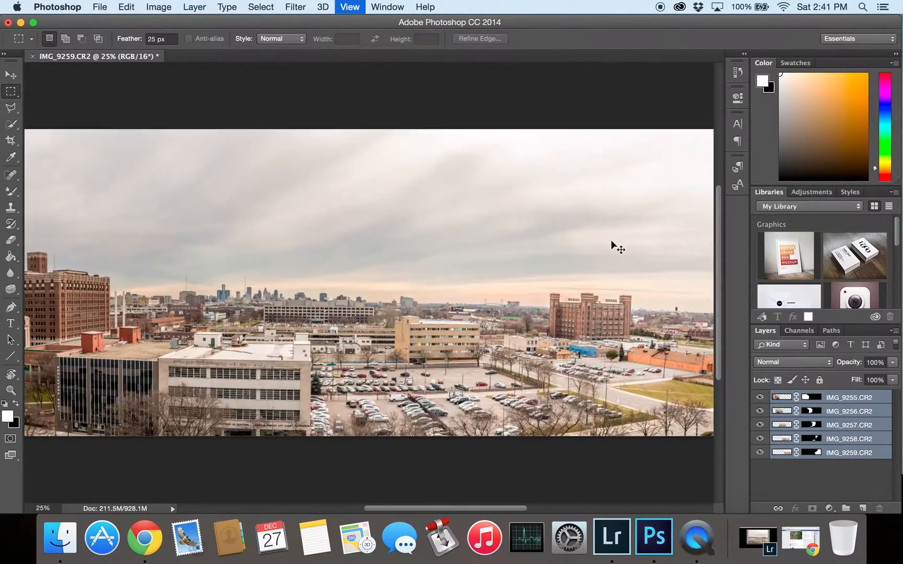
left_click_drag(581, 197, 24, 369)
left_click_drag(504, 320, 333, 308)
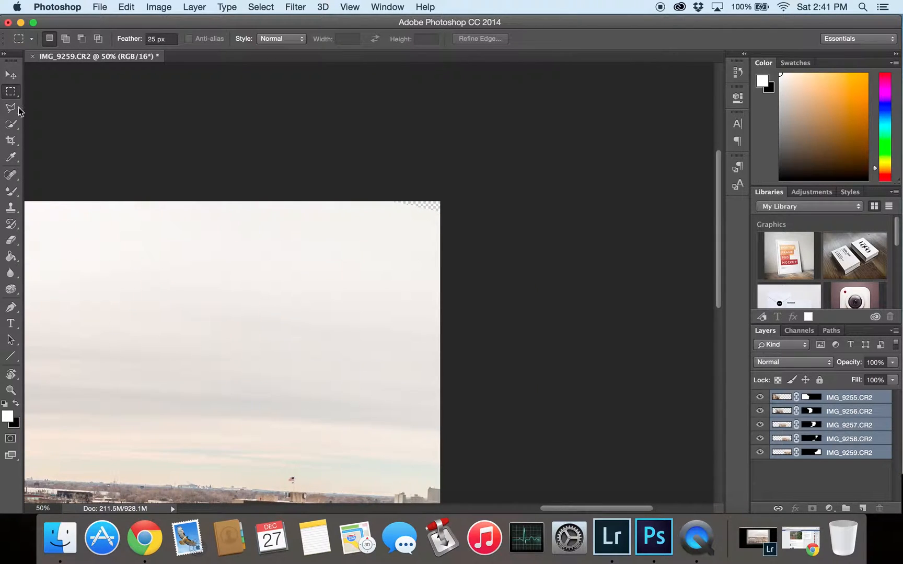
left_click(13, 177)
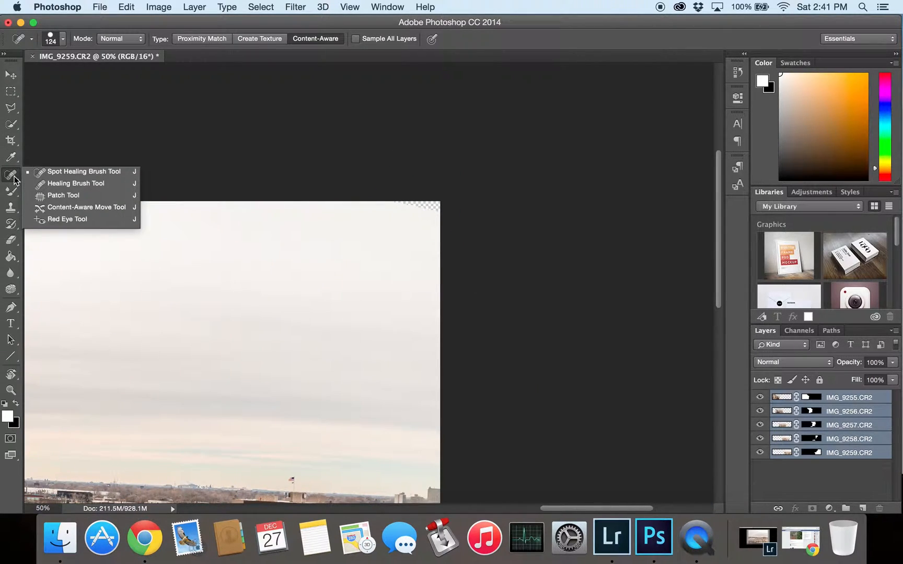